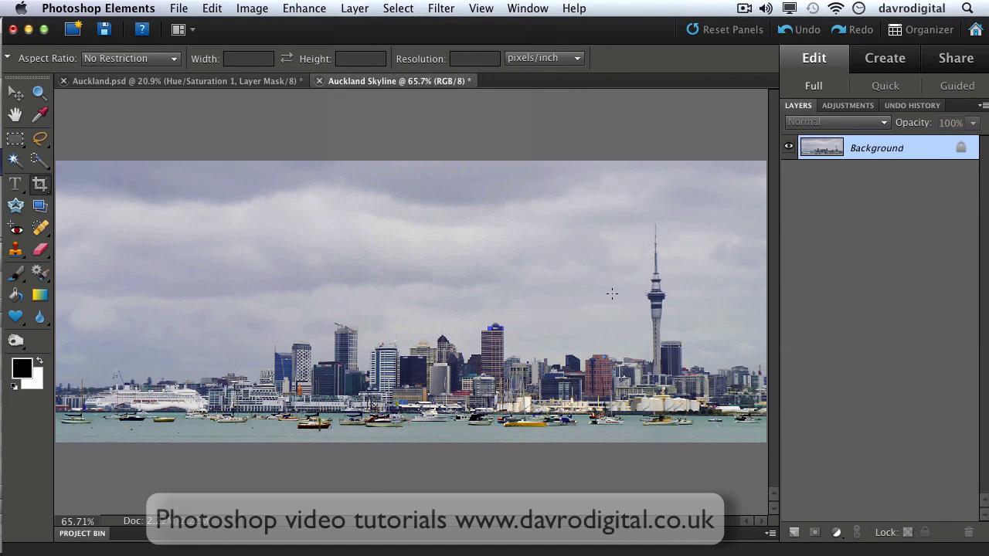
Add empty Layer 1 above the photo, select the whole canvas, and make white the foreground colour.
{"action": "left_click", "coordinate": [793, 533]}
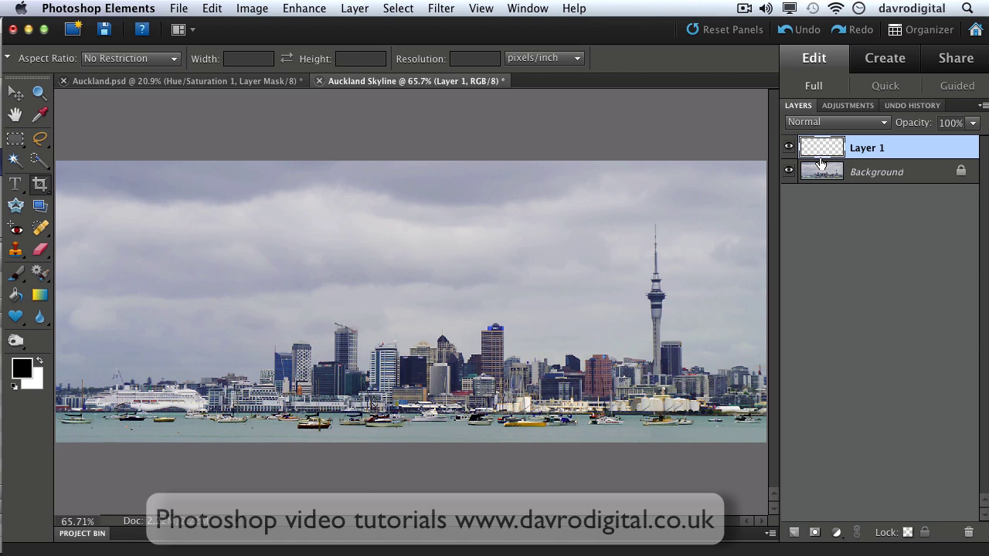
{"action": "key", "text": "super+a"}
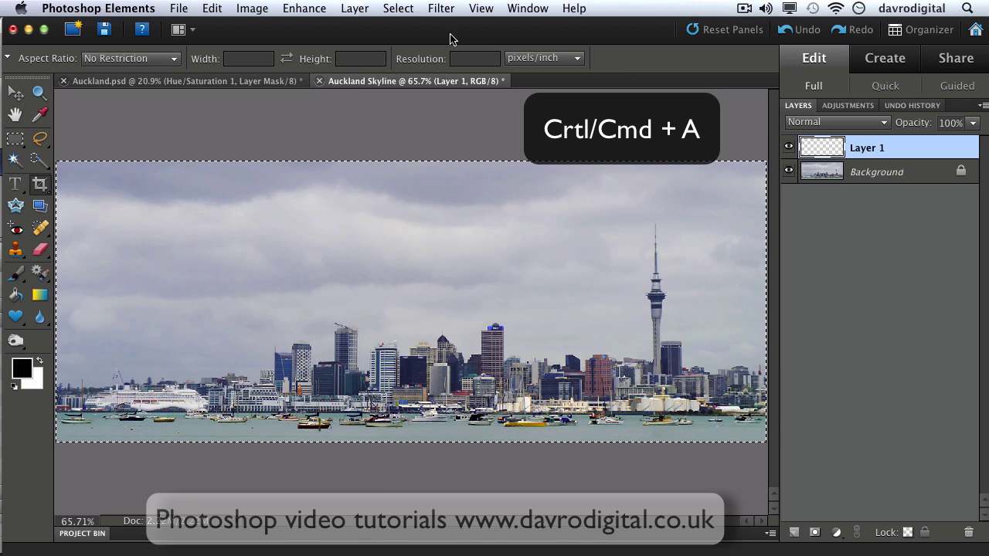
{"action": "left_click", "coordinate": [397, 10]}
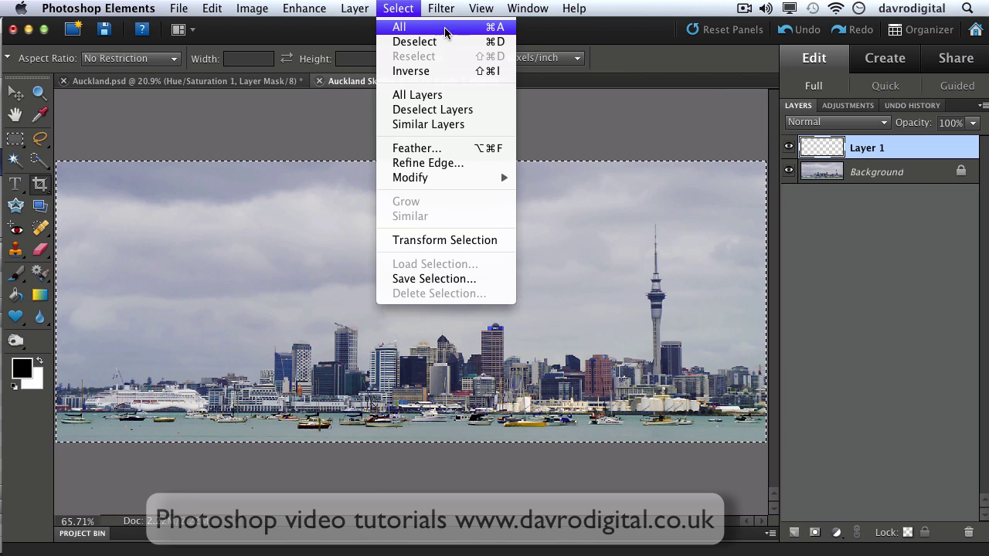
{"action": "left_click", "coordinate": [306, 126]}
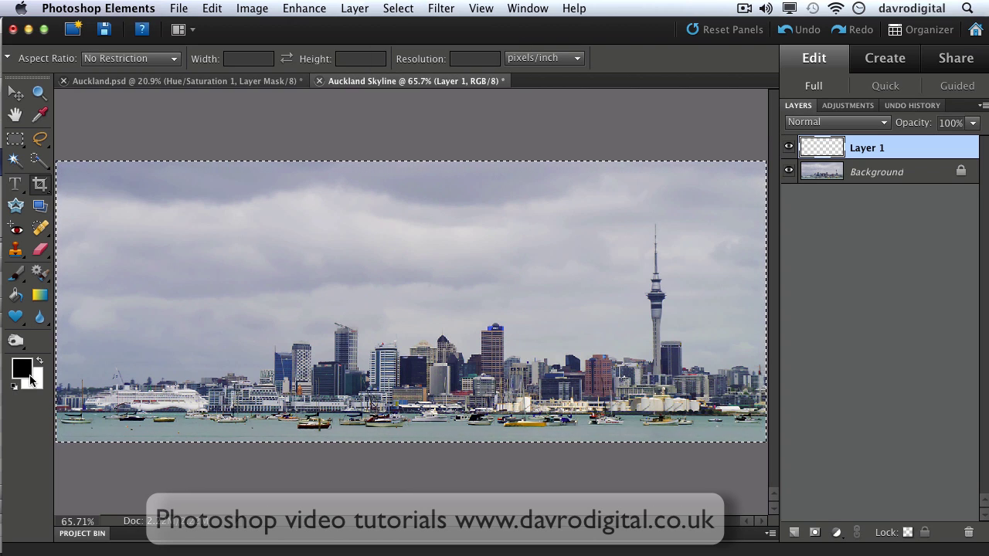
{"action": "key", "text": "x"}
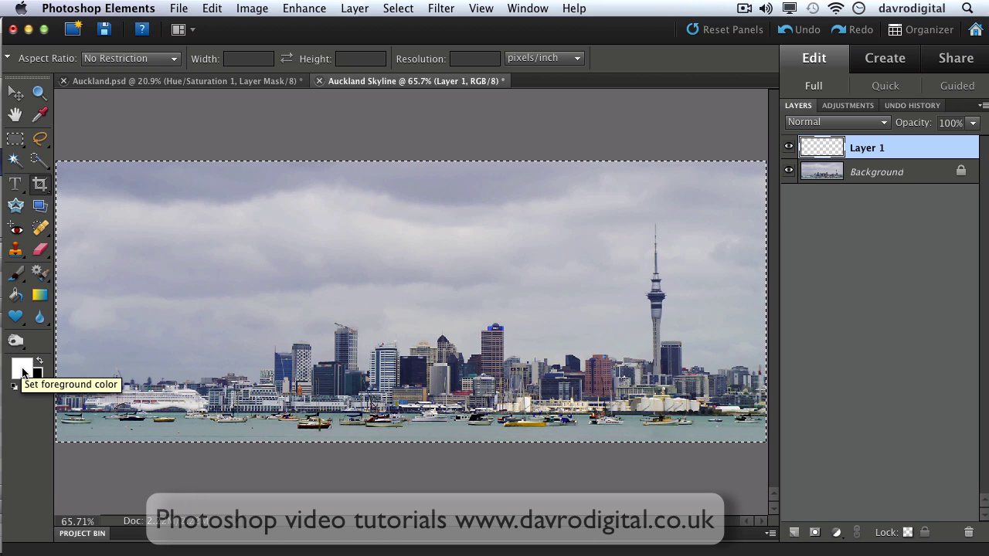
Stroke the selection on Layer 1 with a 6 px white line placed Inside the edge.
{"action": "left_click", "coordinate": [211, 9]}
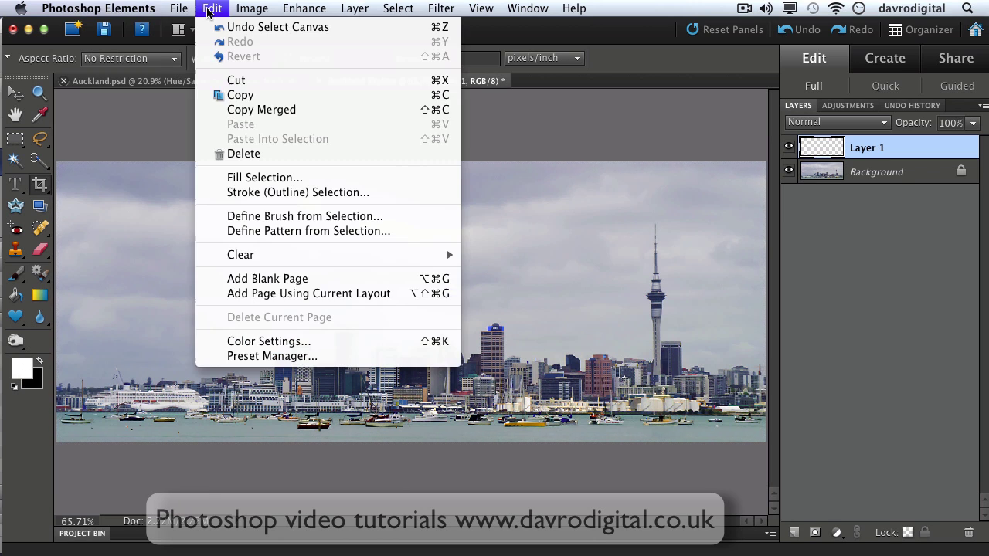
{"action": "left_click", "coordinate": [255, 194]}
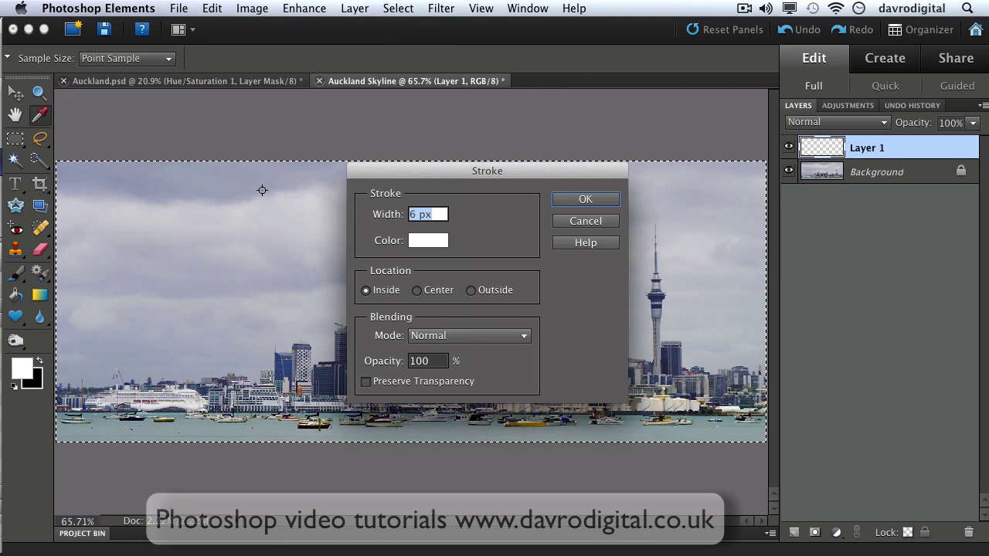
{"action": "left_click_drag", "start_coordinate": [422, 177], "coordinate": [415, 175]}
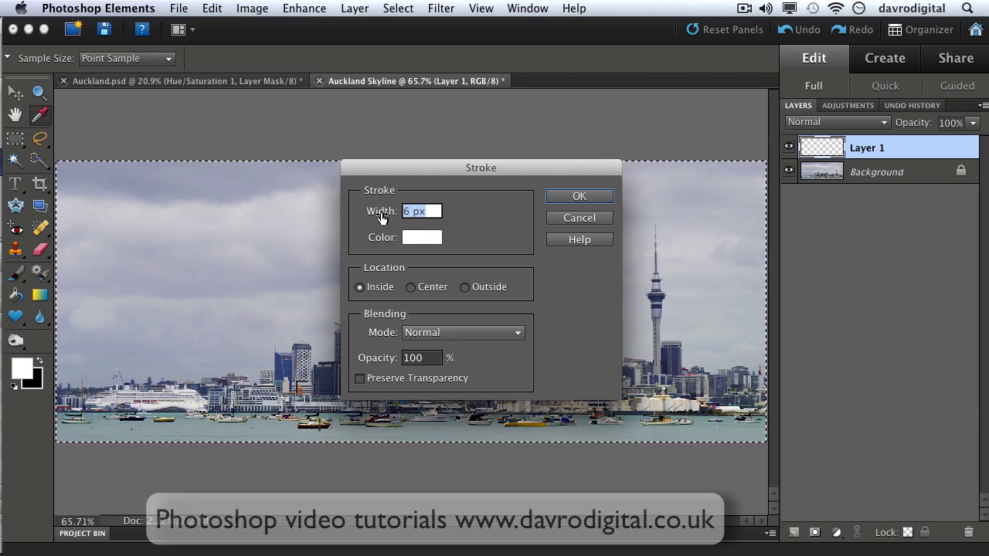
{"action": "left_click_drag", "start_coordinate": [380, 222], "coordinate": [382, 223]}
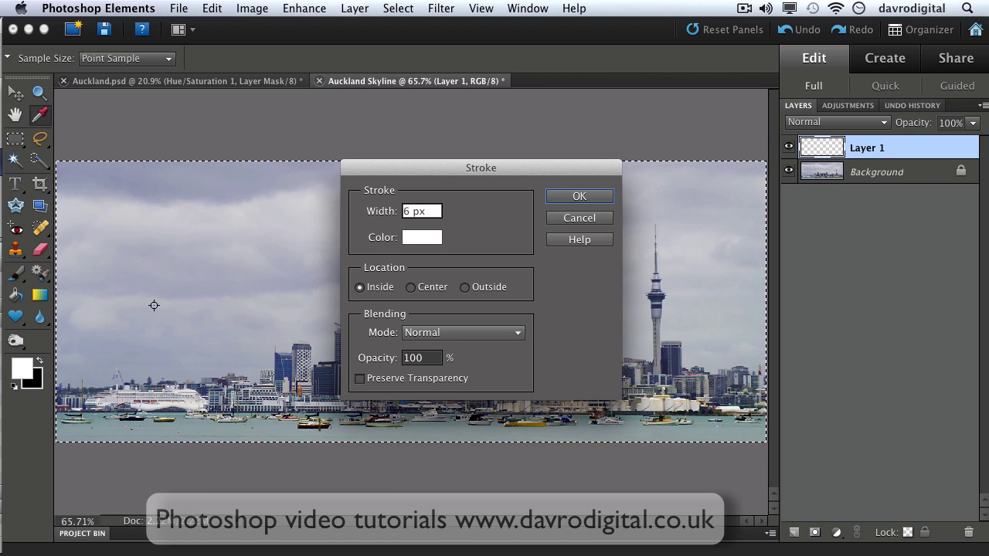
{"action": "left_click", "coordinate": [421, 238]}
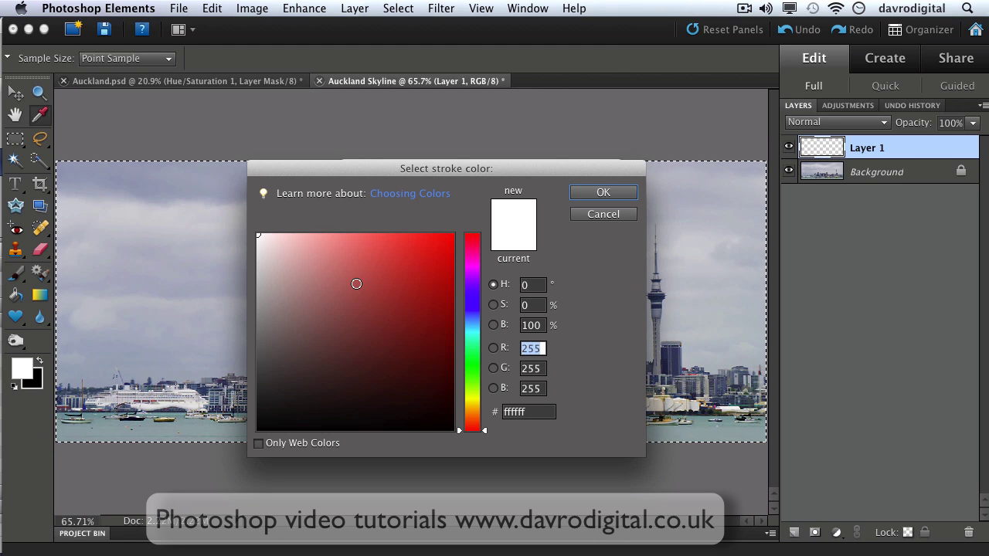
{"action": "left_click", "coordinate": [603, 215]}
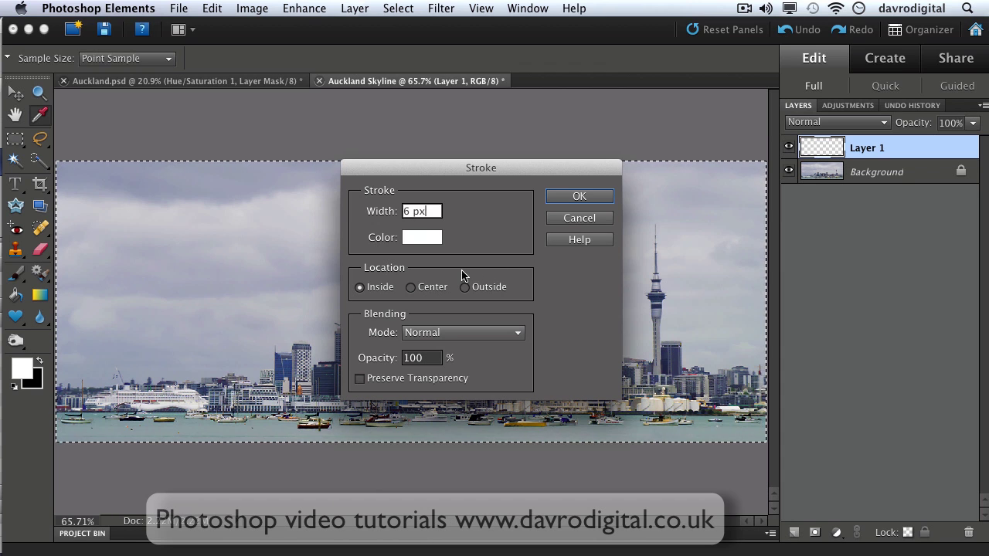
{"action": "mouse_move", "coordinate": [459, 175]}
{"action": "left_mouse_down"}
{"action": "mouse_move", "coordinate": [760, 128]}
{"action": "mouse_move", "coordinate": [775, 115]}
{"action": "mouse_move", "coordinate": [482, 178]}
{"action": "mouse_move", "coordinate": [462, 192]}
{"action": "left_mouse_up"}
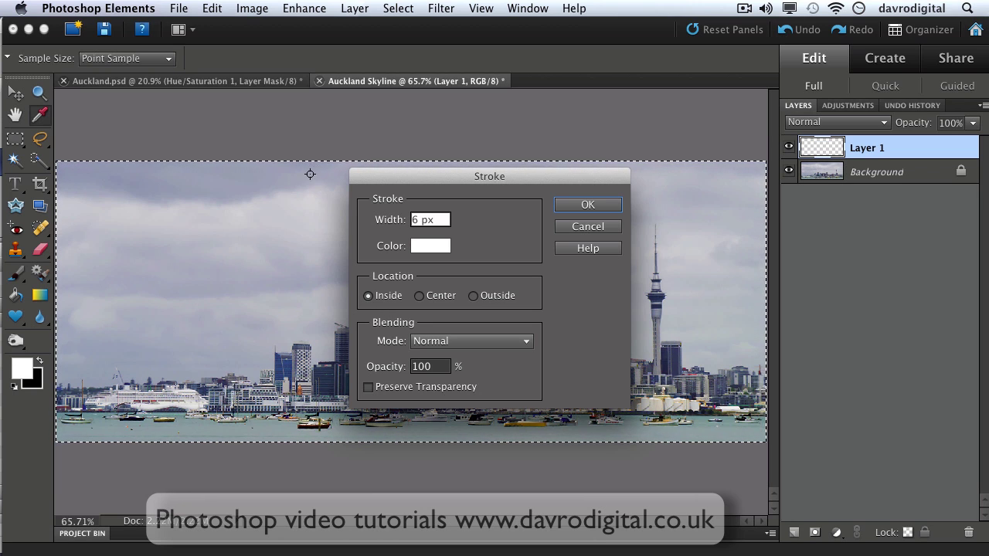
{"action": "left_click", "coordinate": [421, 298]}
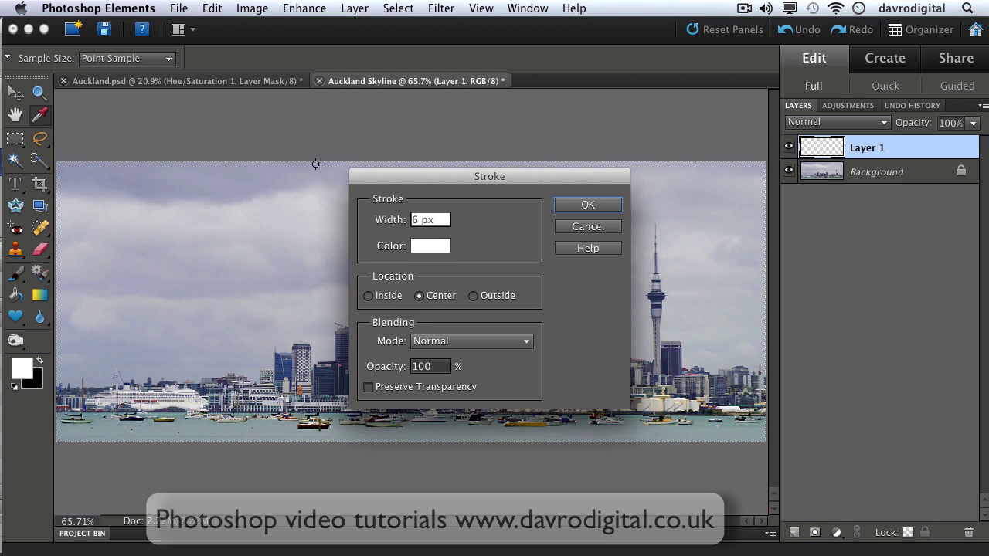
{"action": "left_click", "coordinate": [472, 297]}
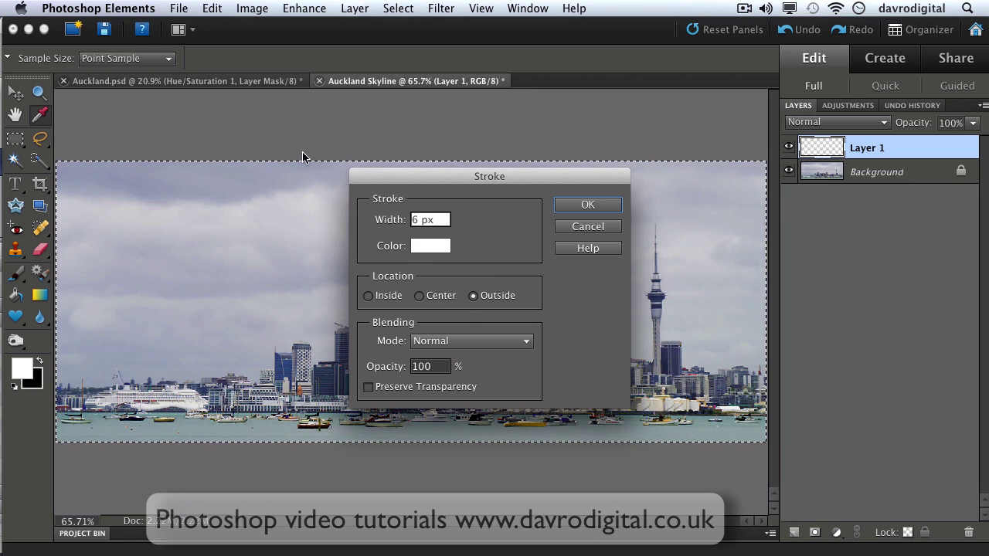
{"action": "left_click", "coordinate": [369, 296]}
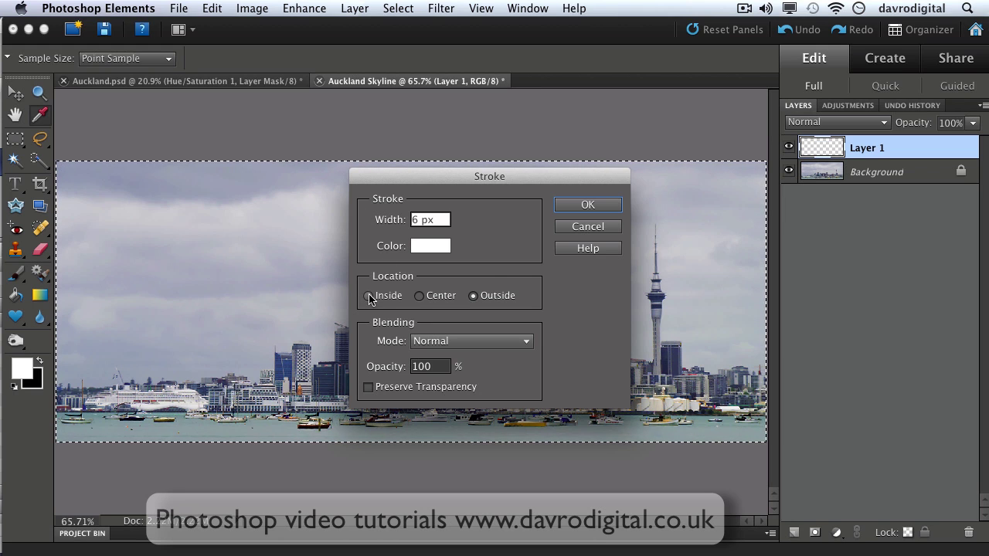
{"action": "left_click", "coordinate": [588, 205]}
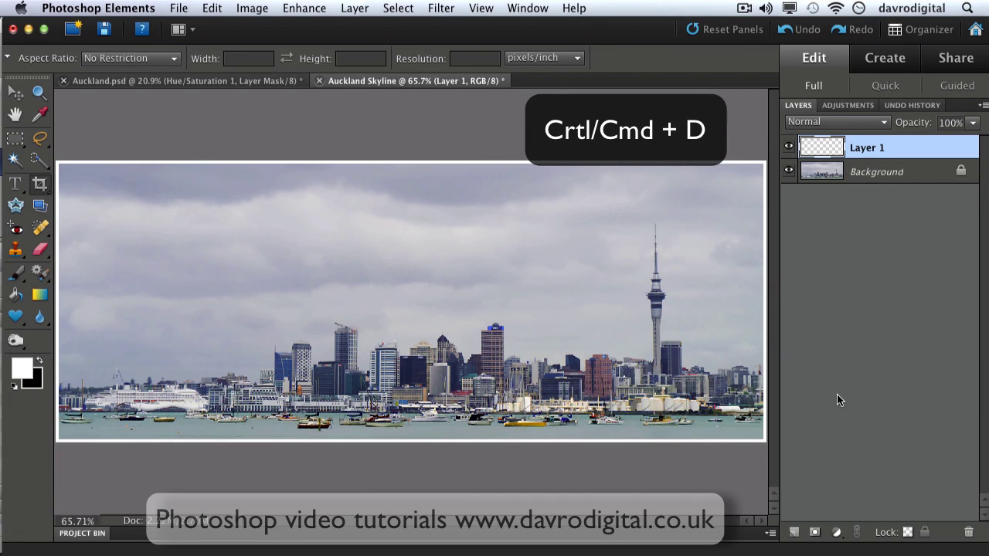
Duplicate Background as Background copy, restore the black foreground colour, and zoom out around the image.
{"action": "left_click", "coordinate": [877, 175]}
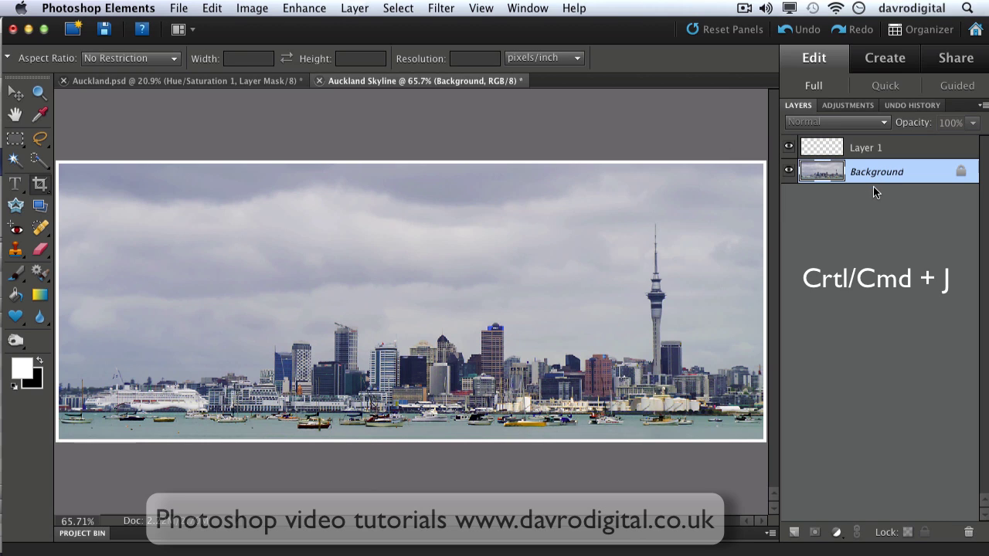
{"action": "key", "text": "ctrl+j"}
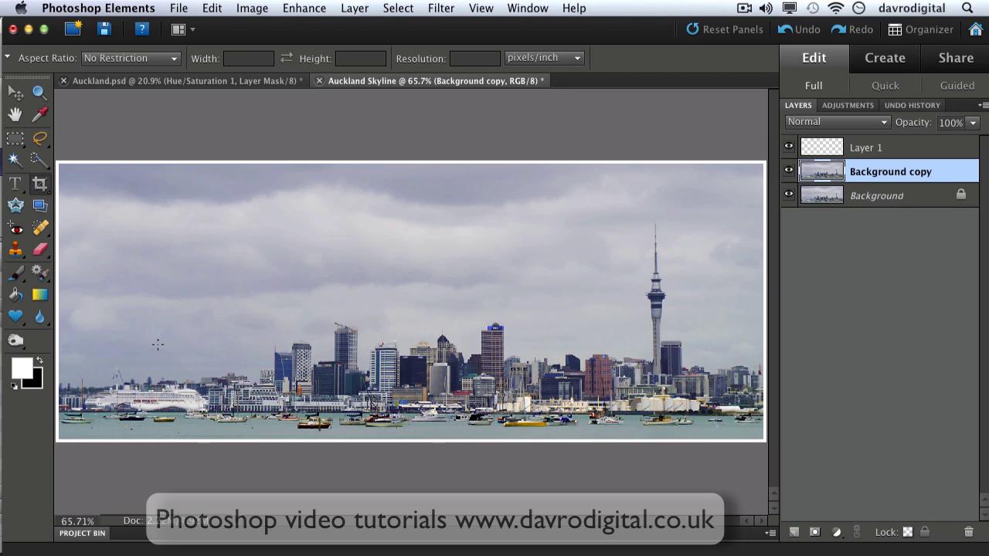
{"action": "key", "text": "d"}
{"action": "left_click", "coordinate": [348, 353], "text": "ctrl+alt"}
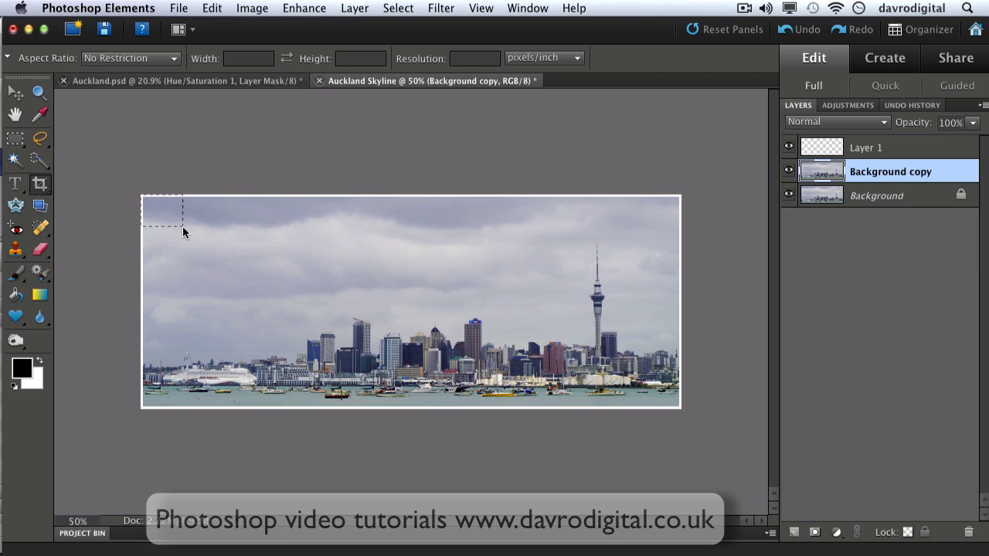
Crop outward past all four image edges to add a wide white margin around the photo.
{"action": "left_click_drag", "start_coordinate": [182, 232], "coordinate": [683, 409]}
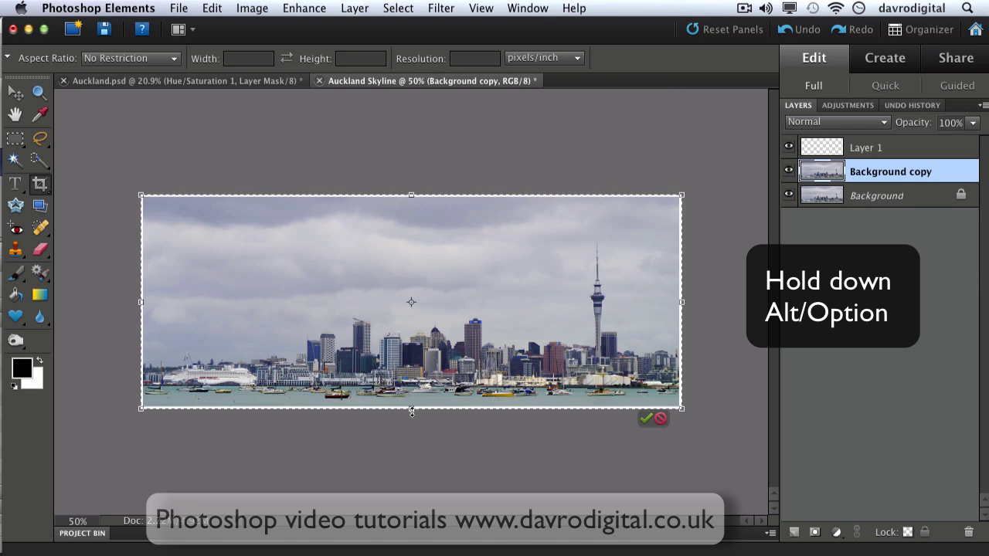
{"action": "left_click_drag", "start_coordinate": [412, 408], "coordinate": [412, 410]}
{"action": "left_click_drag", "start_coordinate": [412, 421], "coordinate": [414, 424]}
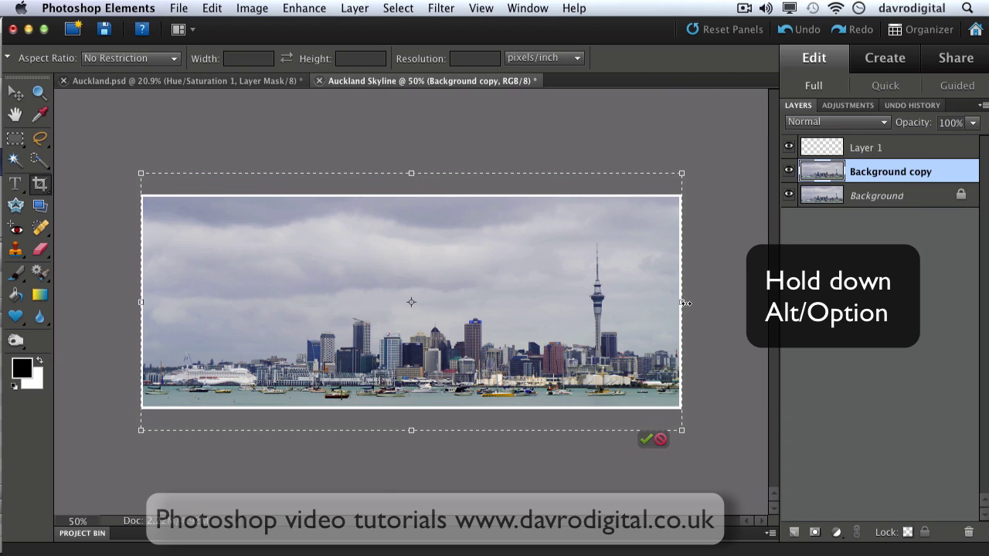
{"action": "left_click_drag", "start_coordinate": [699, 302], "coordinate": [709, 303]}
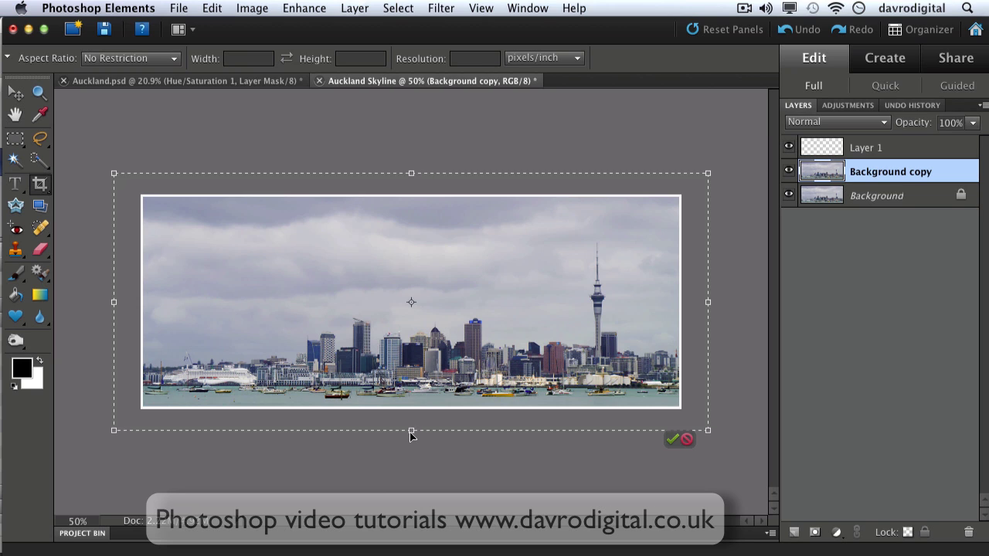
{"action": "left_click_drag", "start_coordinate": [411, 442], "coordinate": [411, 444]}
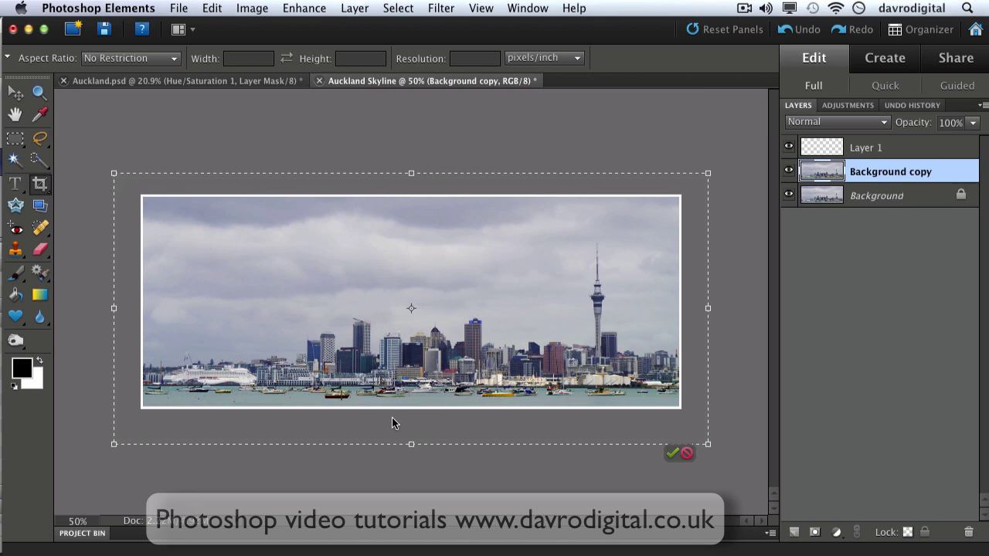
{"action": "key", "text": "Return"}
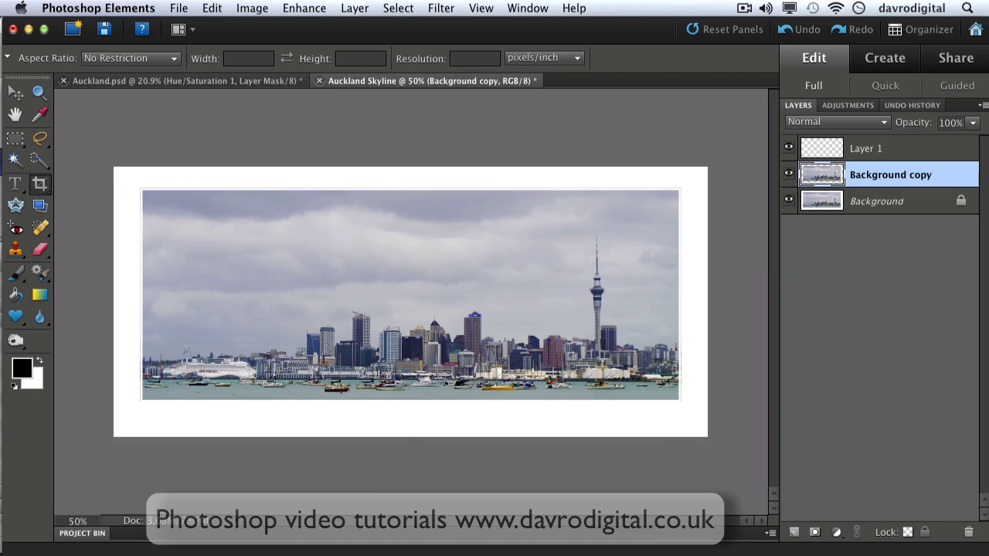
{"action": "left_click", "coordinate": [789, 176]}
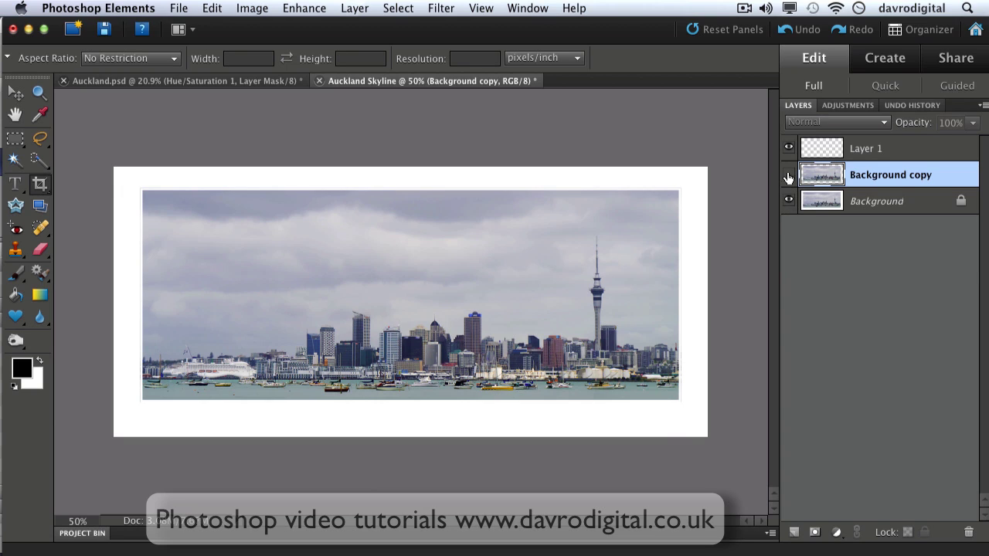
{"action": "left_click", "coordinate": [789, 175]}
{"action": "left_click", "coordinate": [789, 201]}
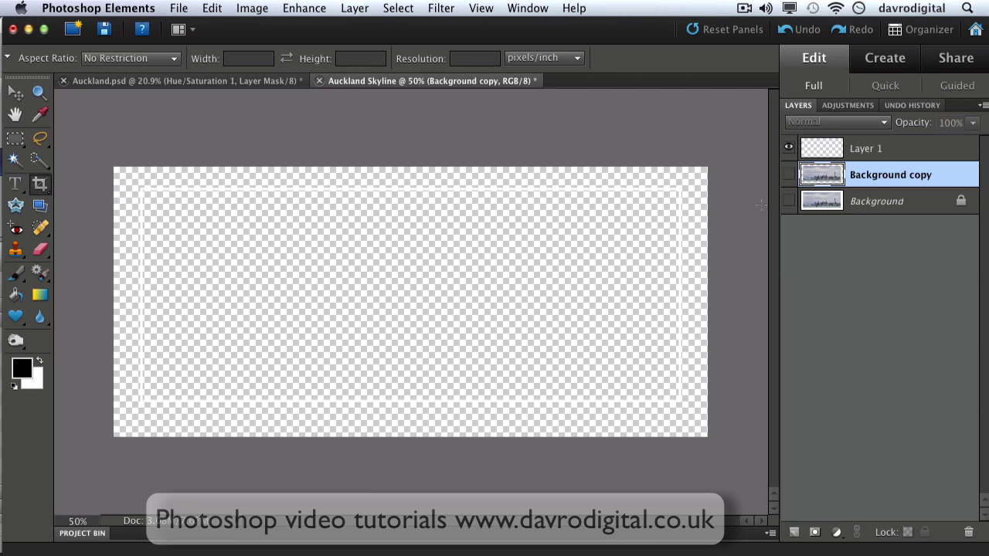
{"action": "left_click", "coordinate": [788, 176]}
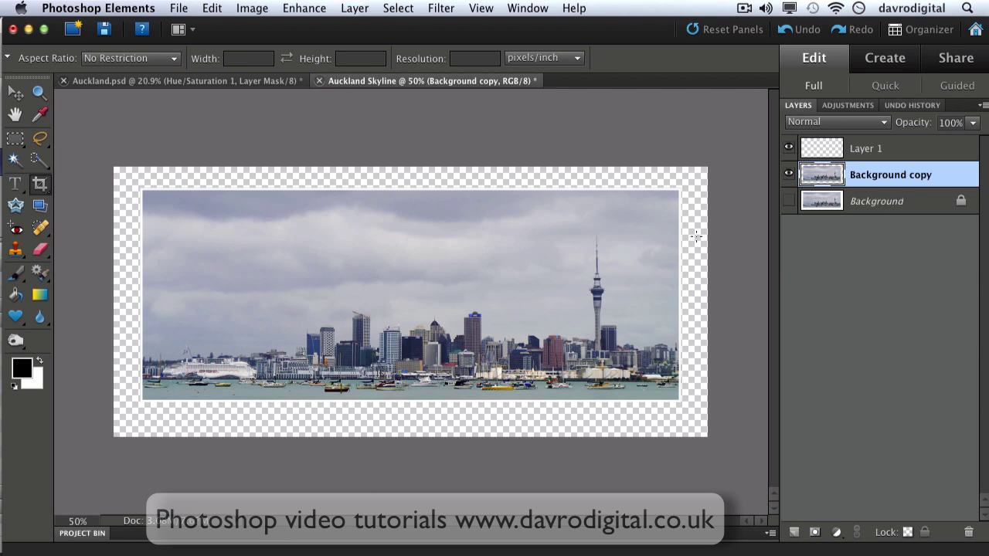
{"action": "left_click", "coordinate": [788, 201]}
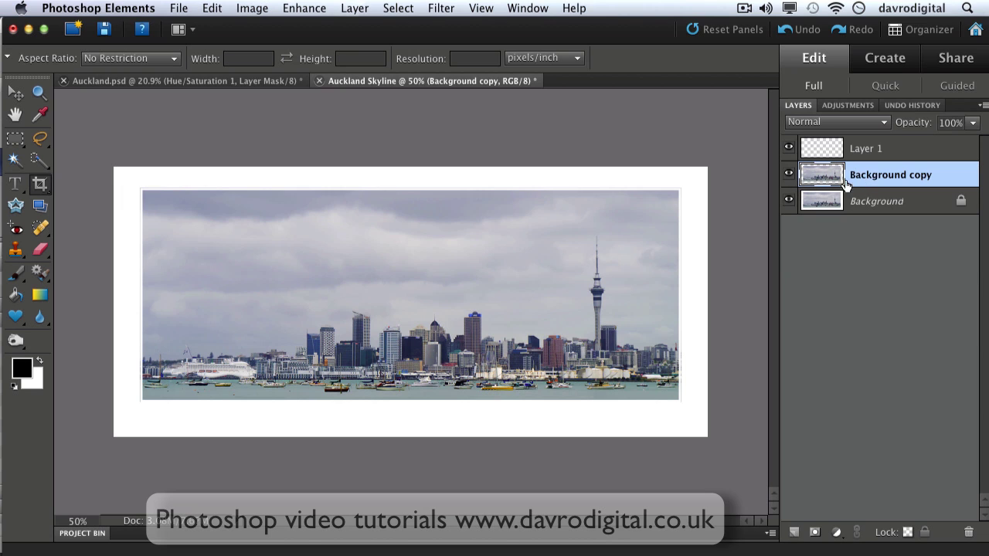
Apply a Drop Shadow style to Background copy: size 46 px, distance 7 px, opacity 52%.
{"action": "left_click", "coordinate": [354, 10]}
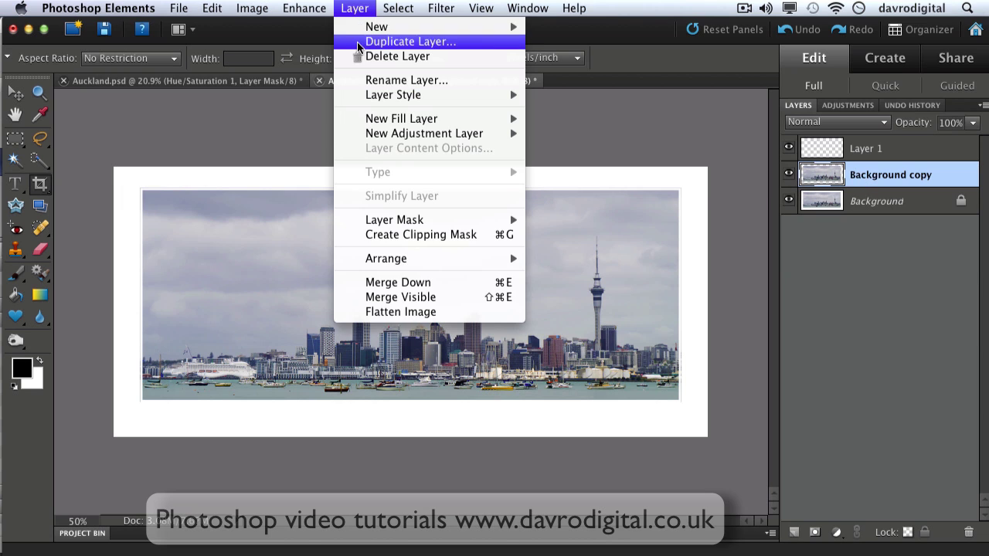
{"action": "mouse_move", "coordinate": [377, 96]}
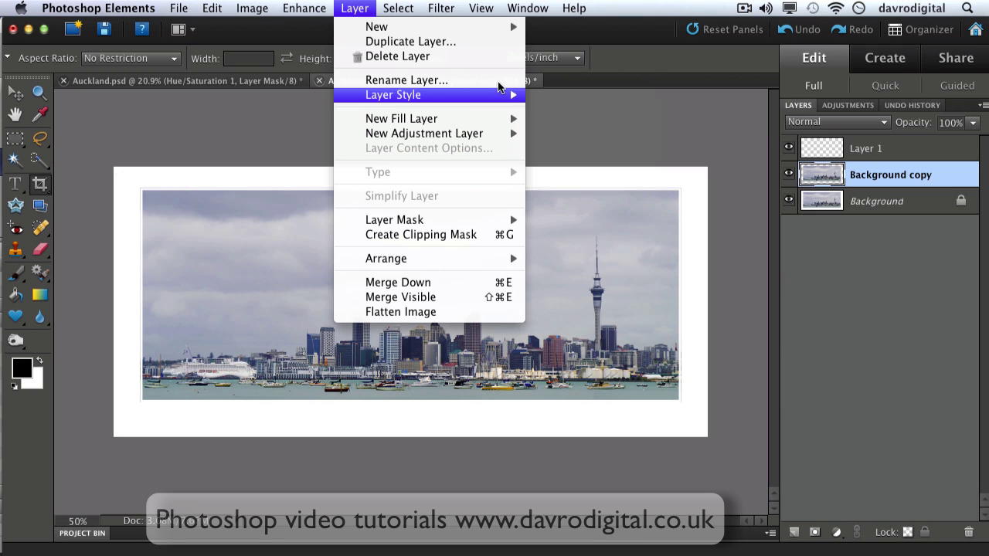
{"action": "left_click", "coordinate": [564, 95]}
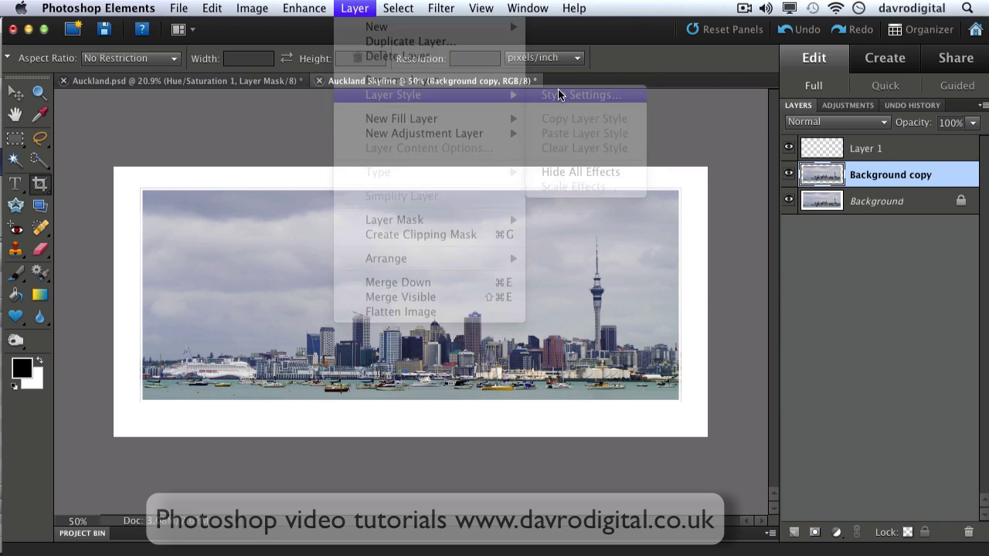
{"action": "left_click_drag", "start_coordinate": [743, 28], "coordinate": [724, 93]}
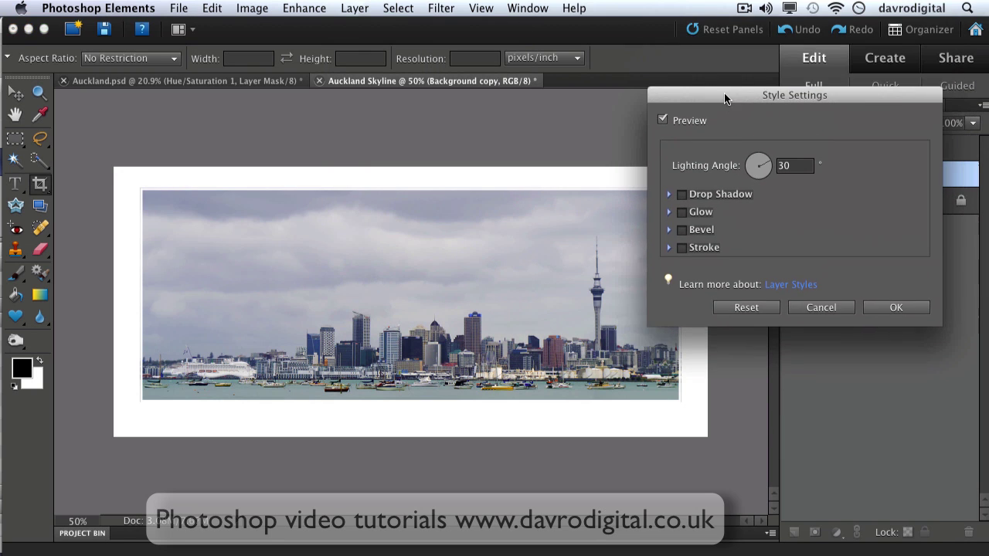
{"action": "left_click", "coordinate": [680, 197]}
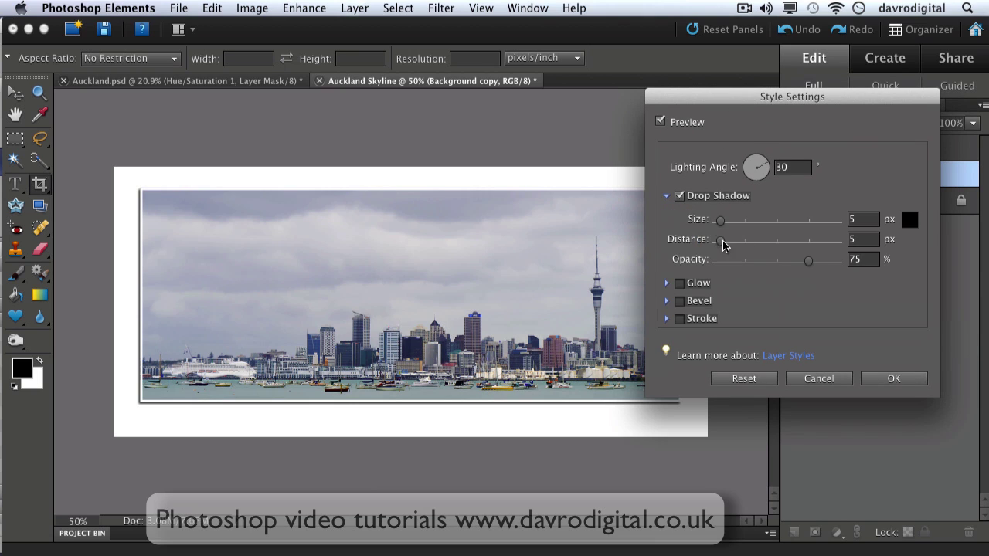
{"action": "left_click_drag", "start_coordinate": [720, 241], "coordinate": [731, 222]}
{"action": "left_click_drag", "start_coordinate": [741, 95], "coordinate": [803, 107]}
{"action": "mouse_move", "coordinate": [799, 232]}
{"action": "left_mouse_down"}
{"action": "mouse_move", "coordinate": [790, 255]}
{"action": "mouse_move", "coordinate": [800, 229]}
{"action": "left_mouse_up"}
{"action": "left_click_drag", "start_coordinate": [877, 271], "coordinate": [849, 280]}
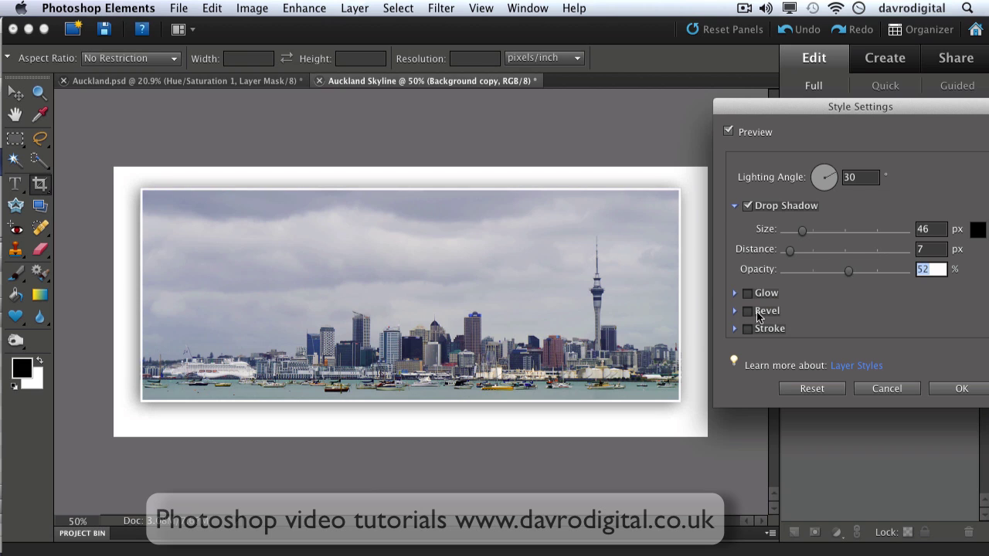
{"action": "left_click_drag", "start_coordinate": [824, 109], "coordinate": [719, 142]}
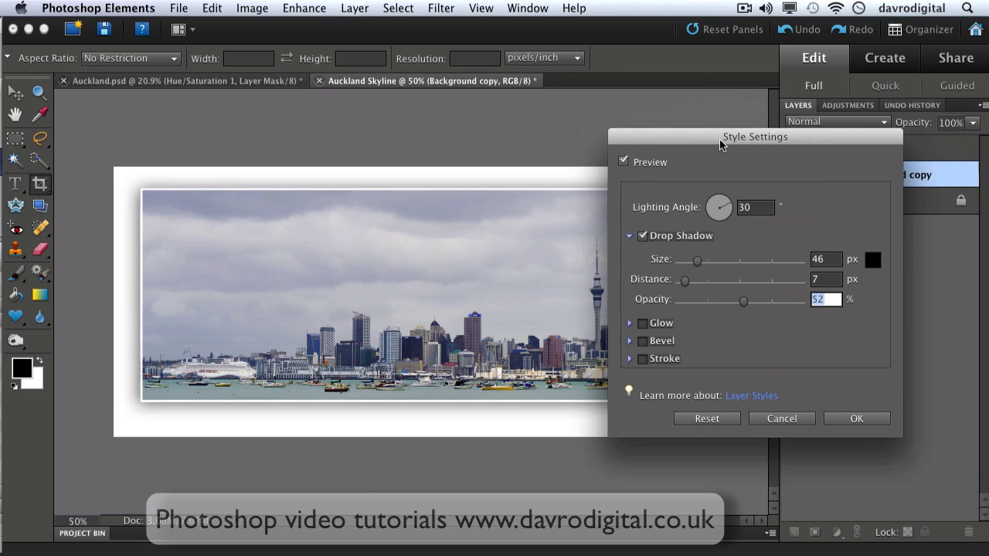
{"action": "left_click", "coordinate": [855, 422]}
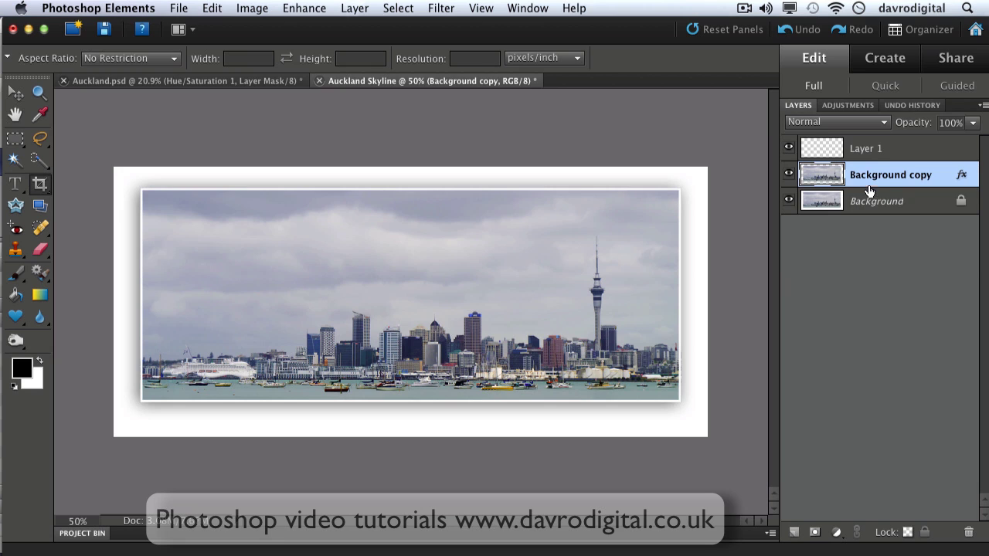
Merge Layer 1, Background copy and Background into one layer with Merge Visible.
{"action": "left_click", "coordinate": [850, 152]}
{"action": "key", "text": "super+e"}
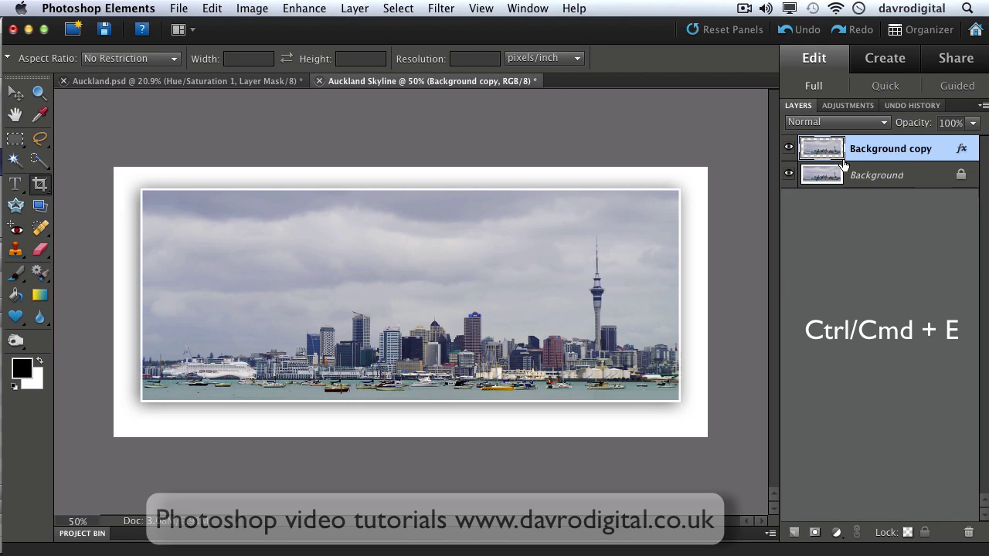
{"action": "key", "text": "super+e"}
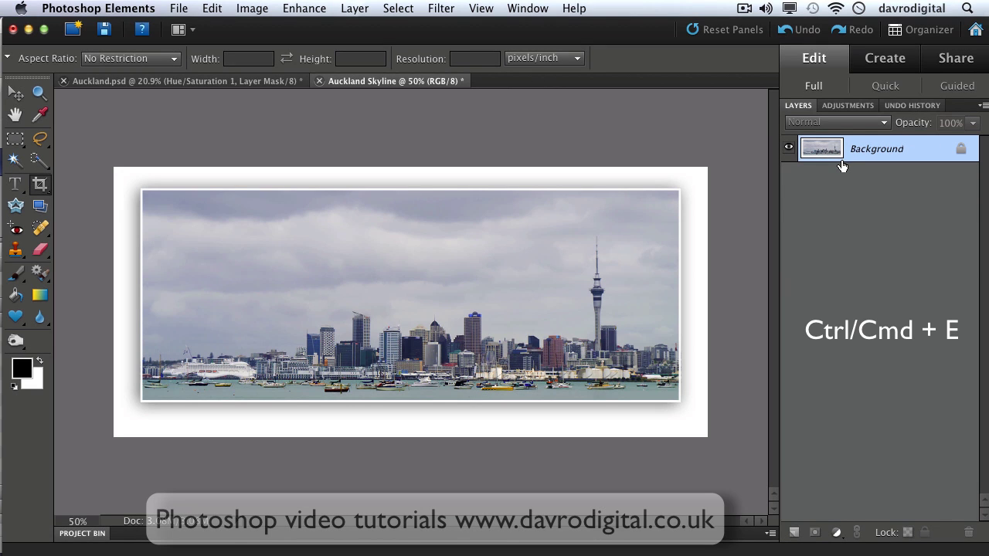
{"action": "key", "text": "super+z"}
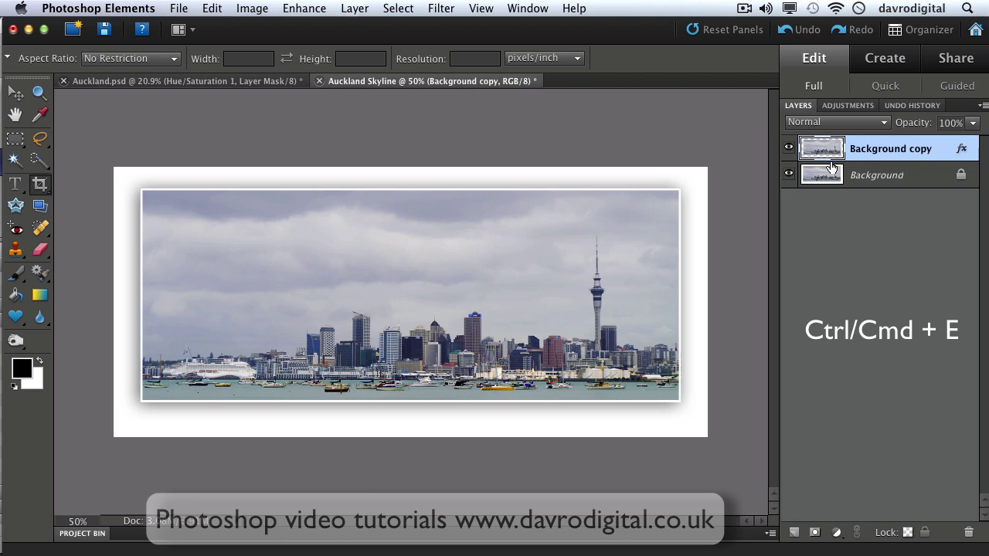
{"action": "key", "text": "super+z"}
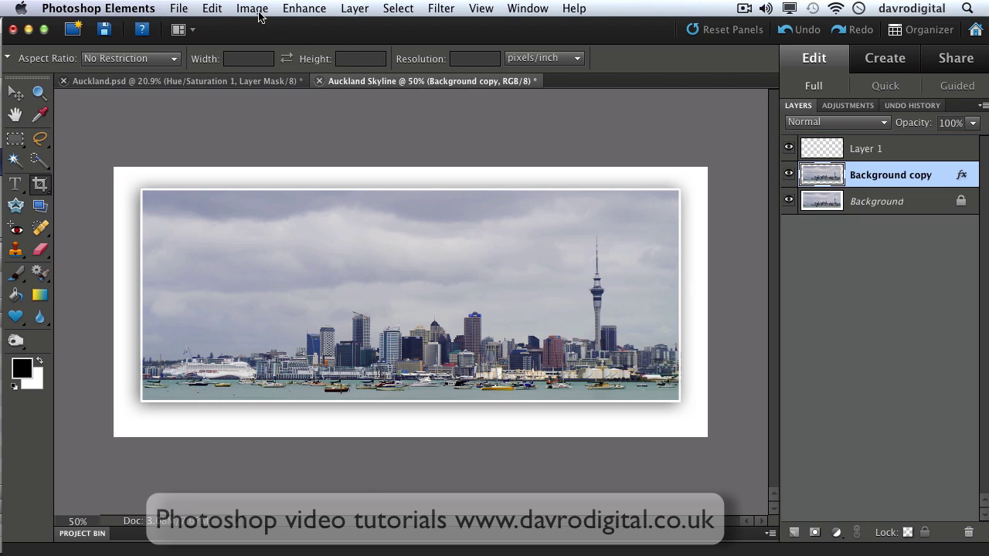
{"action": "left_click", "coordinate": [352, 10]}
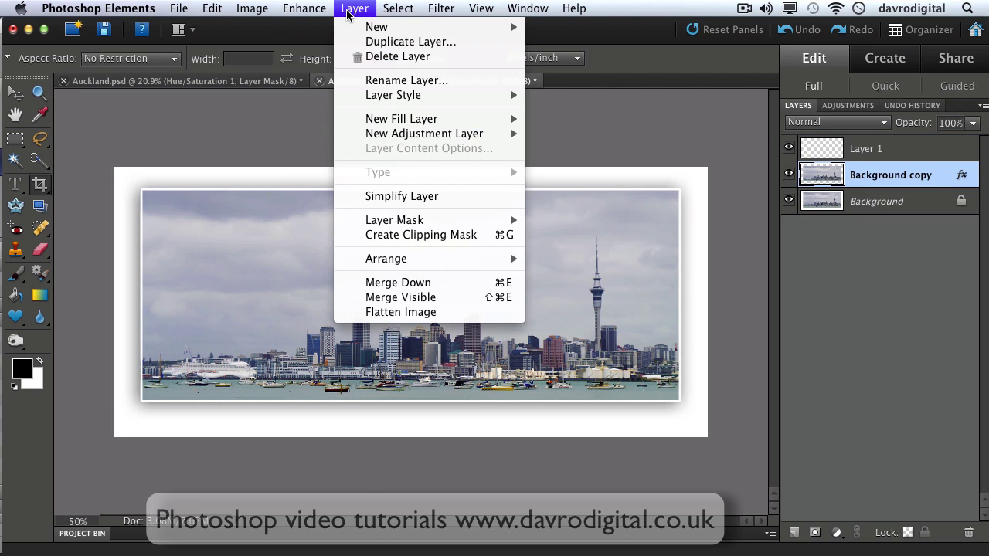
{"action": "left_click", "coordinate": [403, 298]}
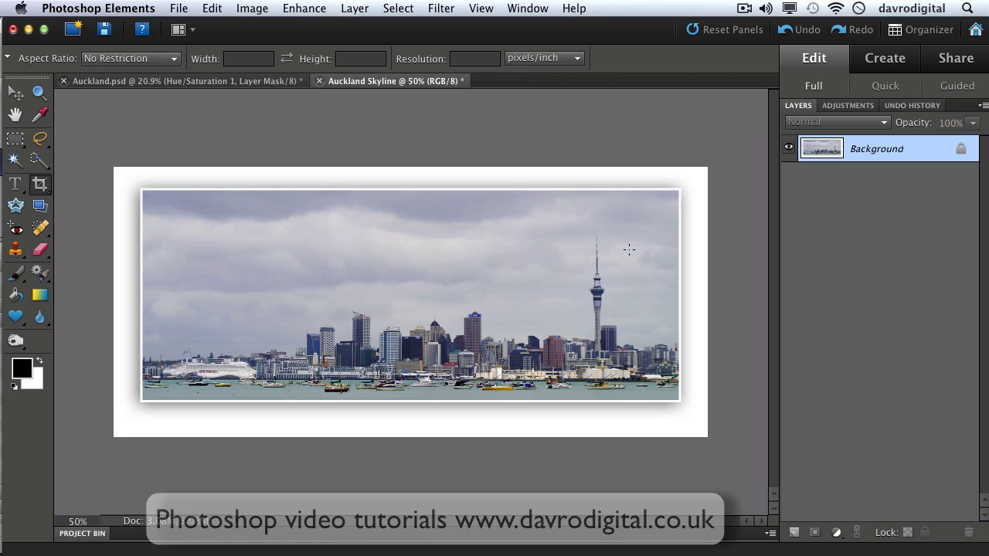
Set the canvas backdrop to black, hide all panels, and fit the image to the window.
{"action": "right_click", "coordinate": [614, 132]}
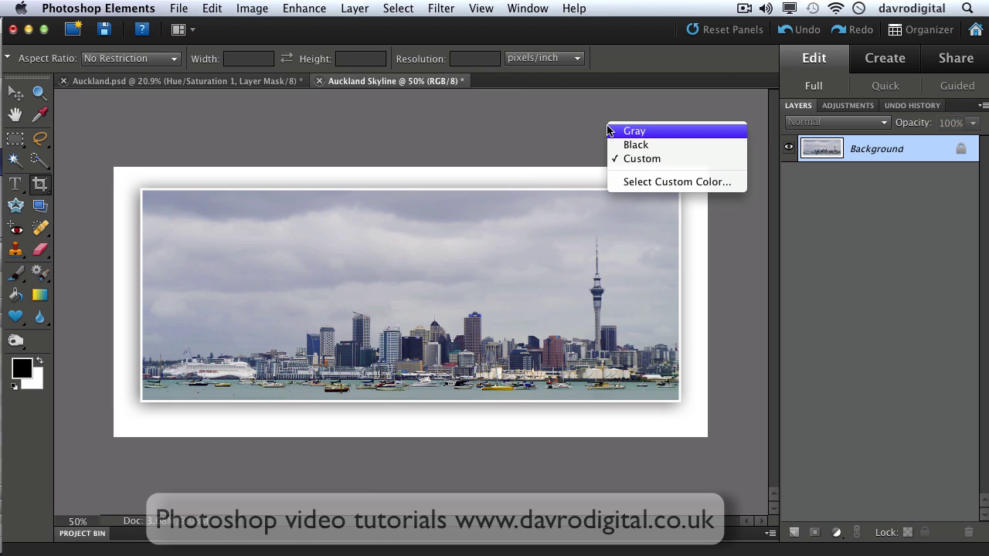
{"action": "left_click", "coordinate": [630, 143]}
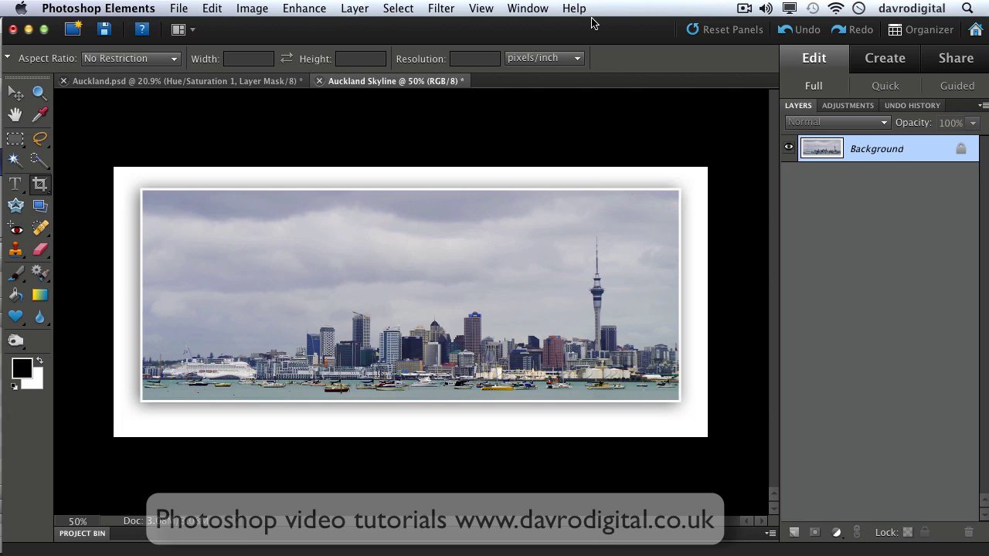
{"action": "key", "text": "Tab"}
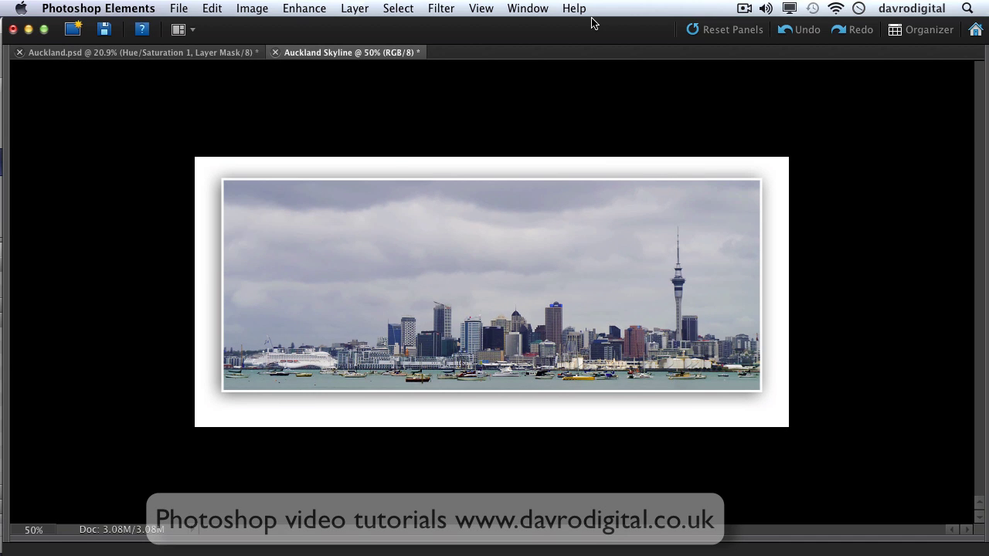
{"action": "key", "text": "super+0"}
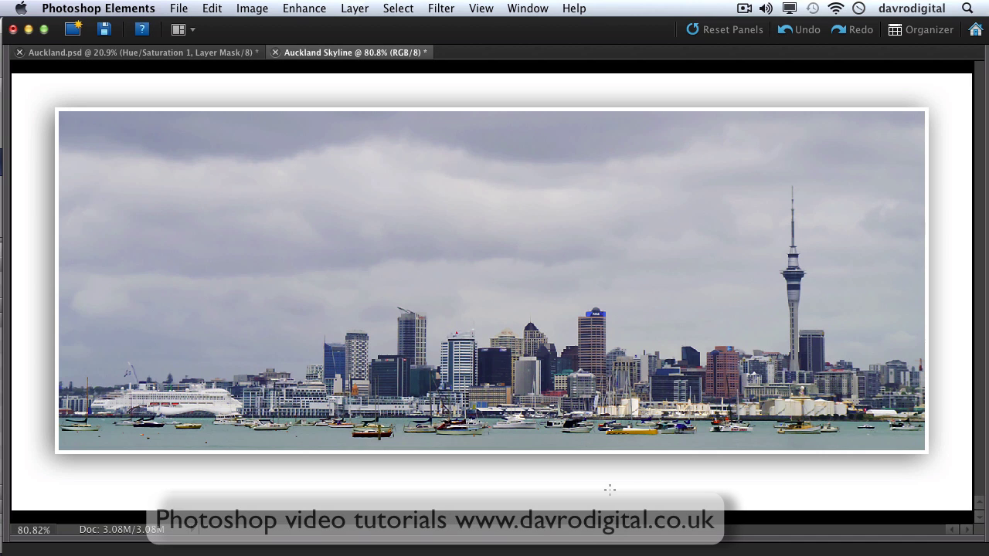